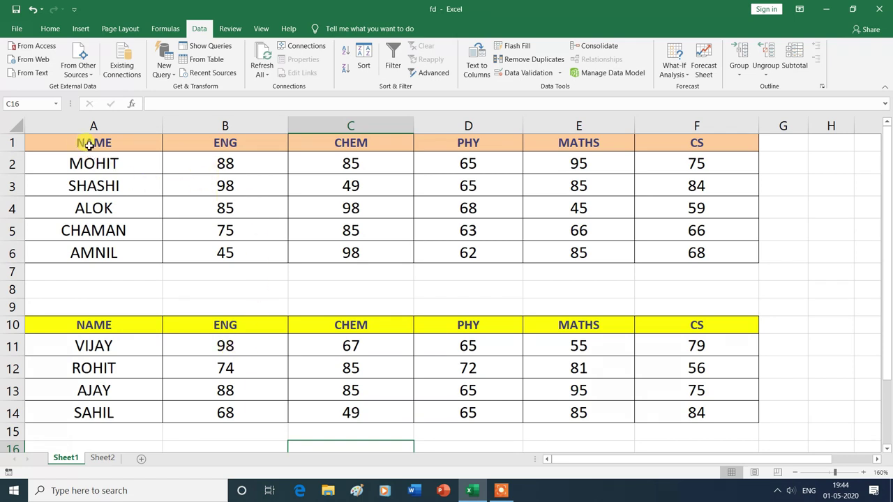
Step: Add filter buttons to the headers of the first marks range A1:F6
{"action": "mouse_move", "coordinate": [76, 143]}
{"action": "left_mouse_down"}
{"action": "mouse_move", "coordinate": [533, 261]}
{"action": "mouse_move", "coordinate": [667, 257]}
{"action": "left_mouse_up"}
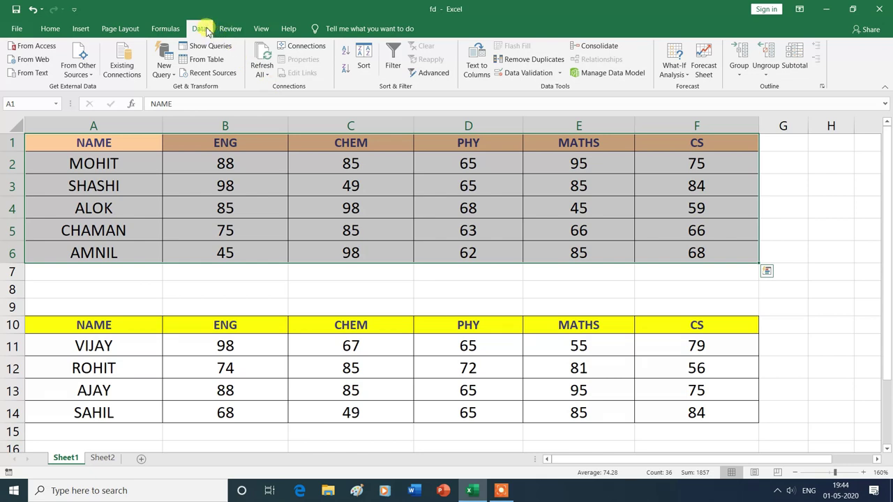
{"action": "left_click", "coordinate": [394, 59]}
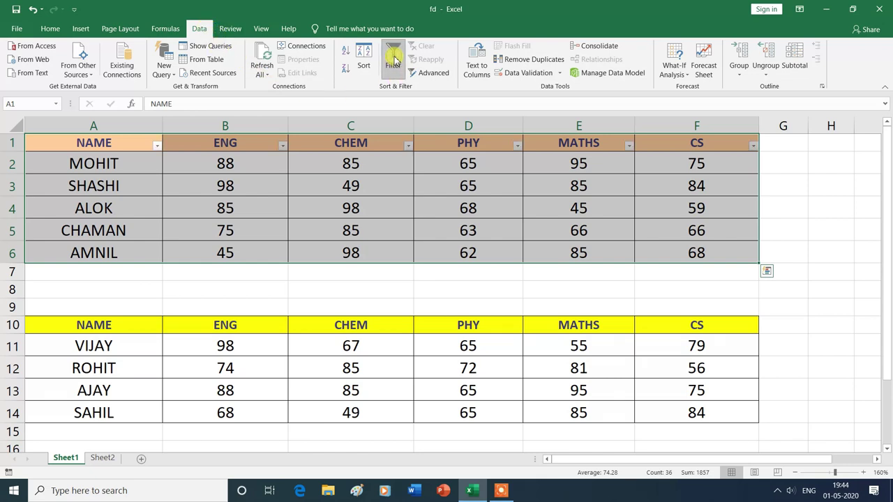
{"action": "left_click", "coordinate": [283, 289]}
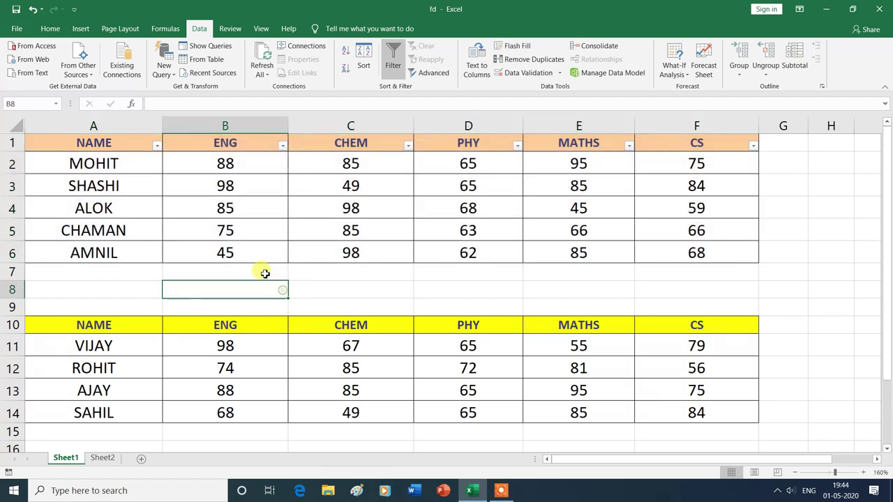
Step: Filter the NAME column to show only MOHIT and SHASHI
{"action": "left_click", "coordinate": [159, 148]}
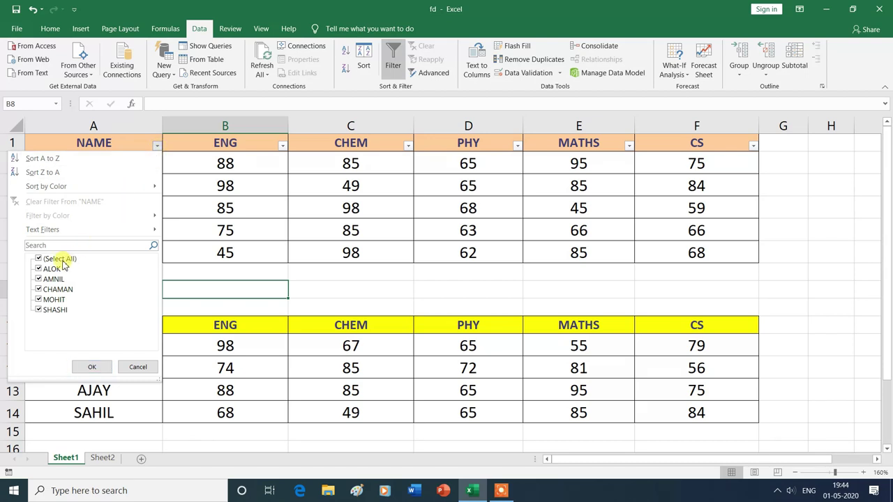
{"action": "left_click", "coordinate": [42, 259]}
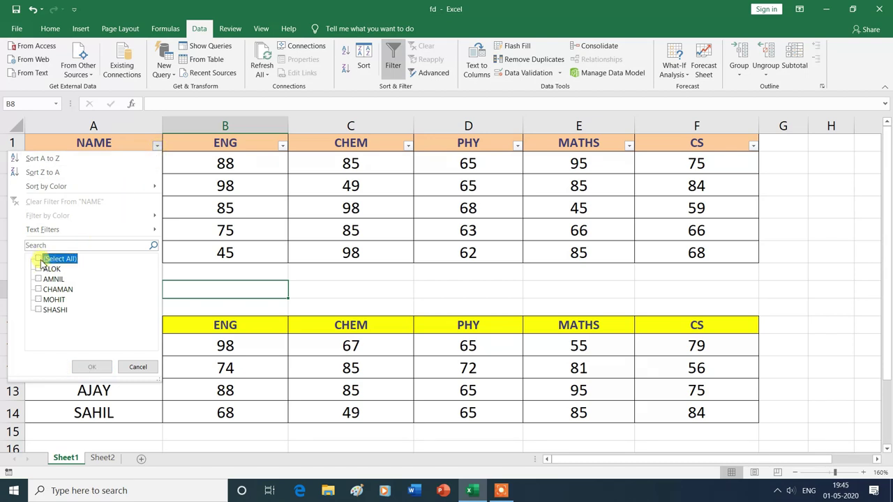
{"action": "left_click", "coordinate": [40, 301]}
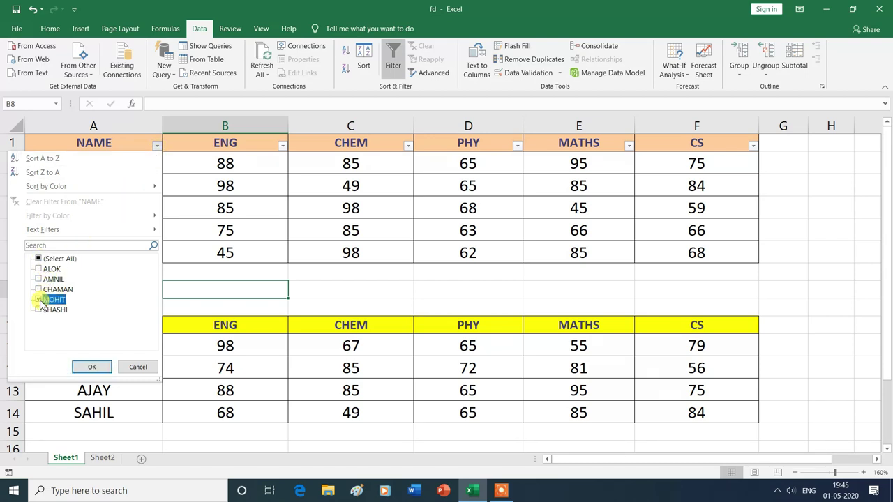
{"action": "left_click", "coordinate": [40, 311]}
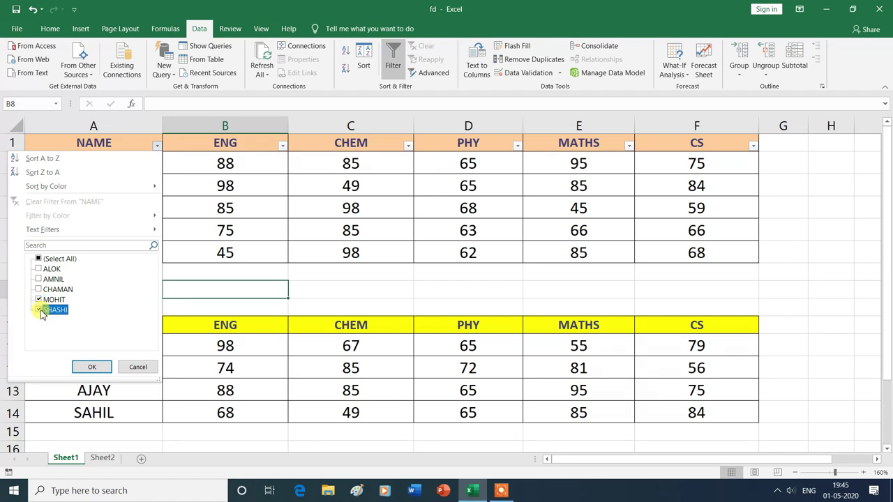
{"action": "left_click", "coordinate": [96, 370]}
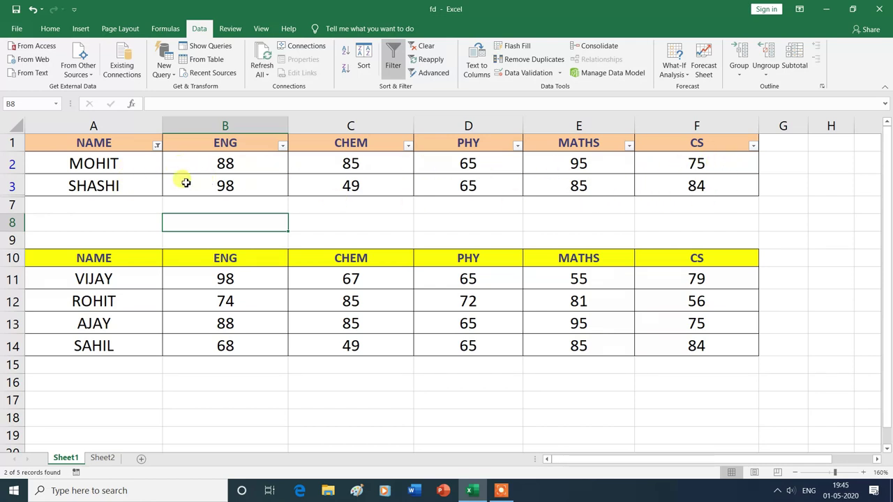
Step: Reselect every name in the NAME filter so all five students show, then select A10:F14
{"action": "left_click", "coordinate": [159, 146]}
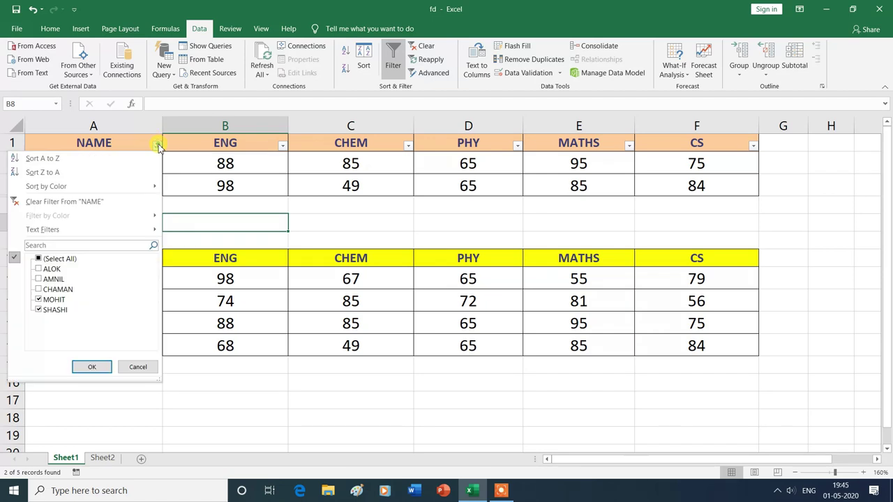
{"action": "left_click", "coordinate": [41, 260]}
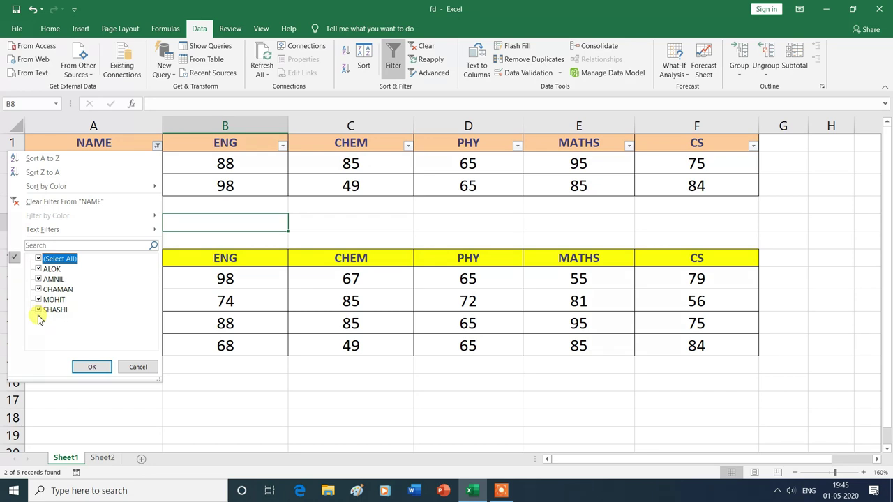
{"action": "left_click", "coordinate": [99, 371]}
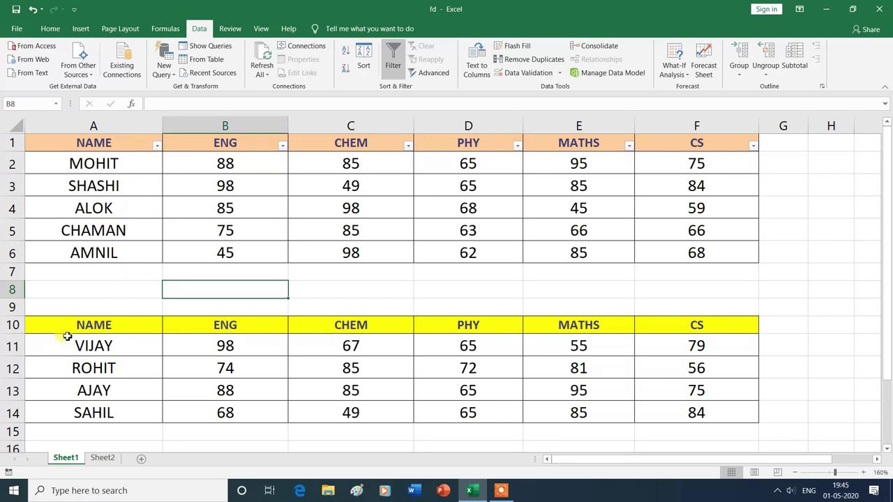
{"action": "left_click_drag", "start_coordinate": [53, 326], "coordinate": [664, 407]}
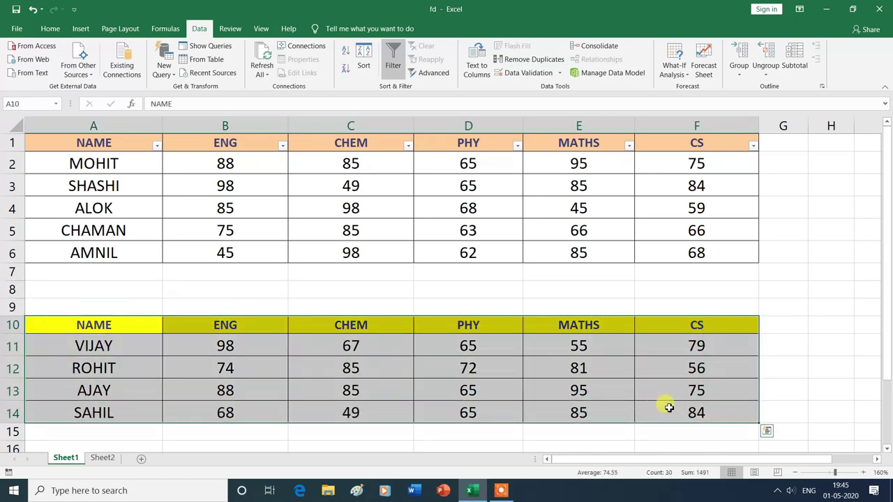
Step: Toggle Data > Filter off so neither marks range keeps filter buttons
{"action": "left_click", "coordinate": [400, 61]}
{"action": "left_click", "coordinate": [400, 61]}
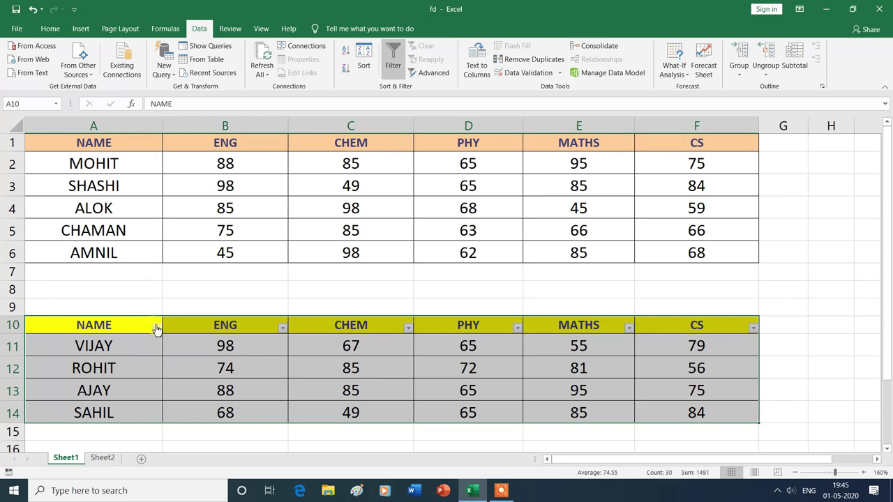
{"action": "left_click", "coordinate": [175, 434]}
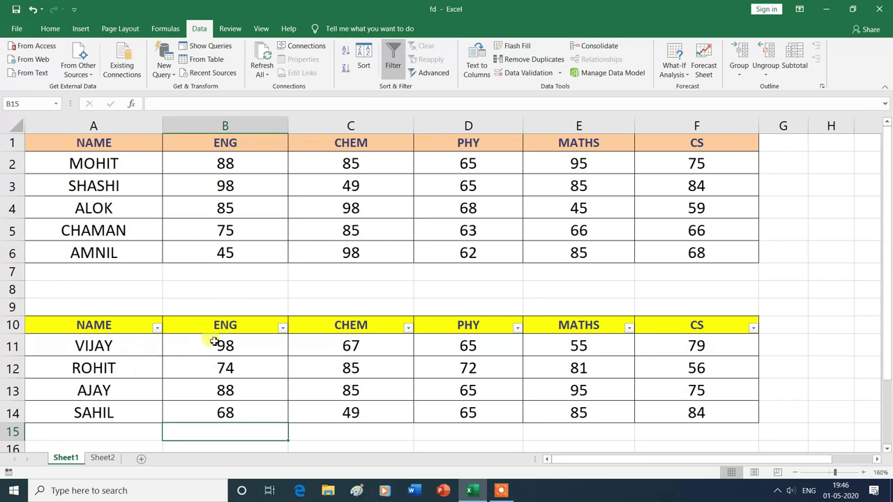
{"action": "left_click", "coordinate": [395, 61]}
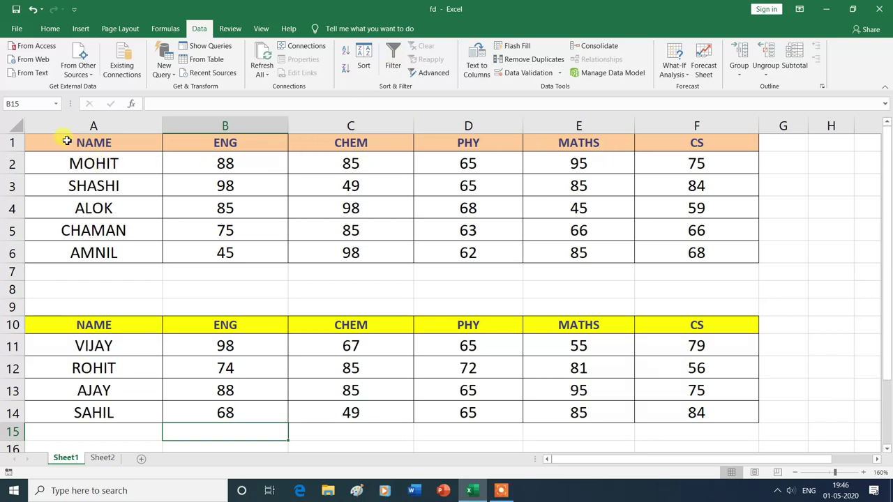
Step: Reselect the first marks range A1:F6
{"action": "left_click_drag", "start_coordinate": [66, 141], "coordinate": [507, 242]}
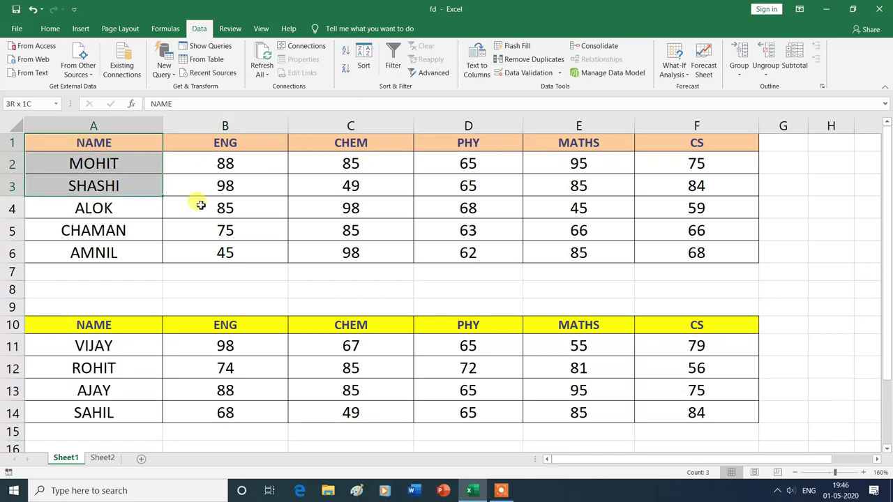
{"action": "left_click_drag", "start_coordinate": [507, 242], "coordinate": [669, 241]}
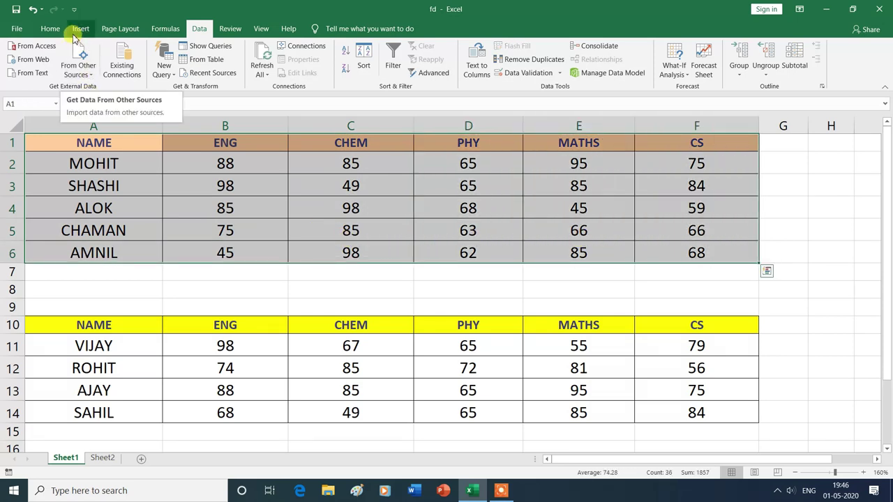
{"action": "left_click", "coordinate": [76, 30]}
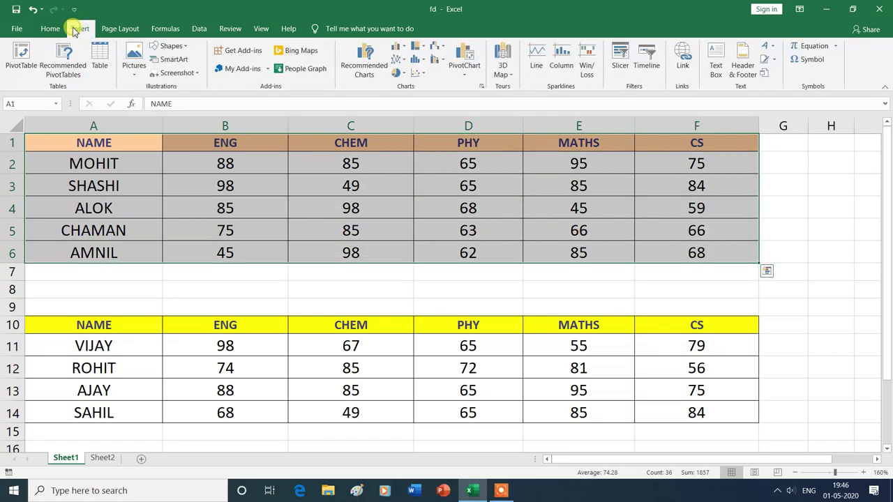
Step: Create a table from $A$1:$F$6 with 'My table has headers' checked
{"action": "left_click", "coordinate": [101, 57]}
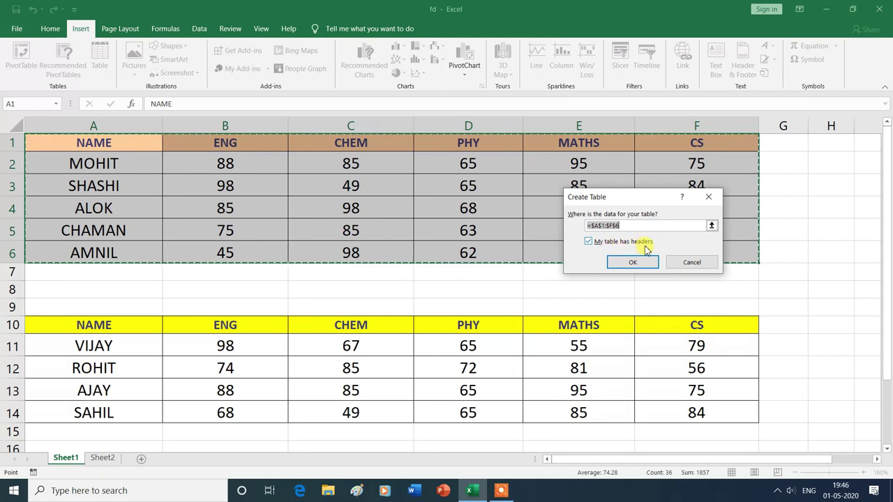
{"action": "left_click", "coordinate": [606, 226]}
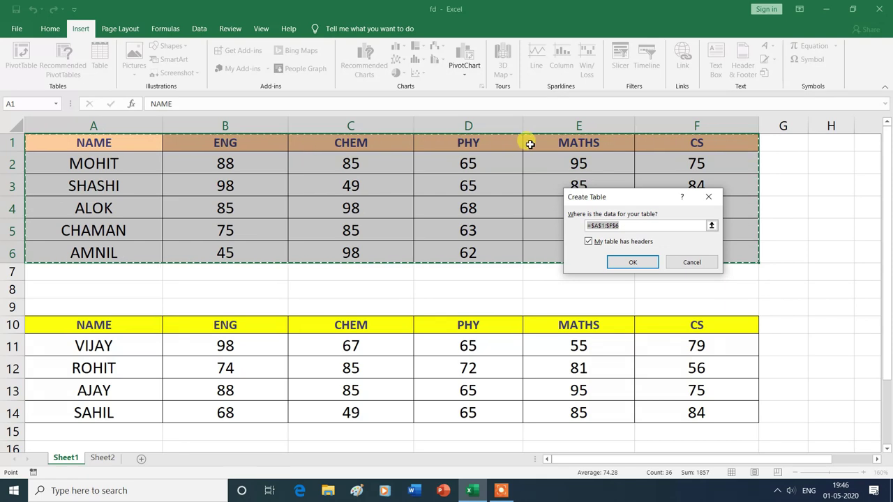
{"action": "left_click", "coordinate": [632, 264]}
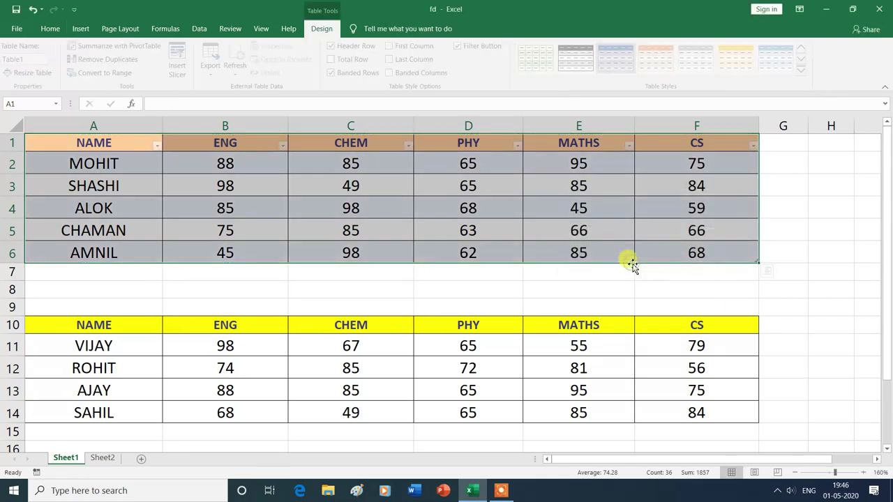
Step: Name the table A and bring up Resize Table showing =$A$1:$F$6
{"action": "left_click", "coordinate": [130, 146]}
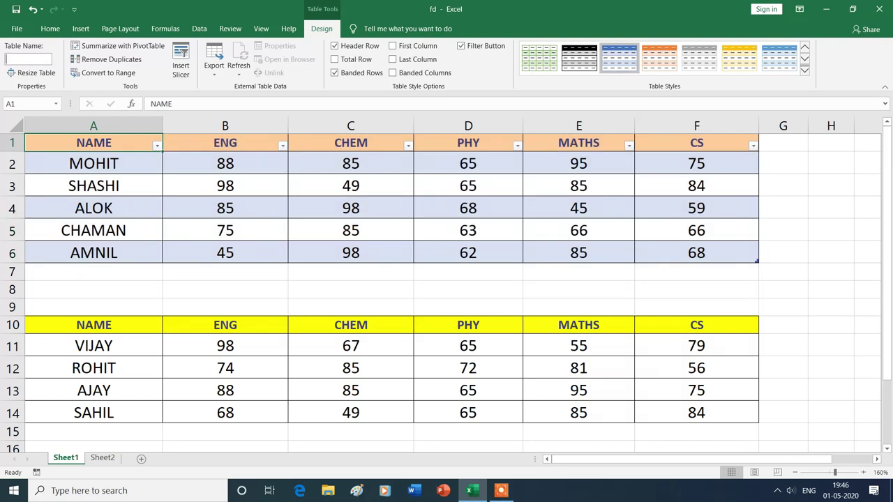
{"action": "left_click", "coordinate": [18, 59]}
{"action": "type", "text": "A"}
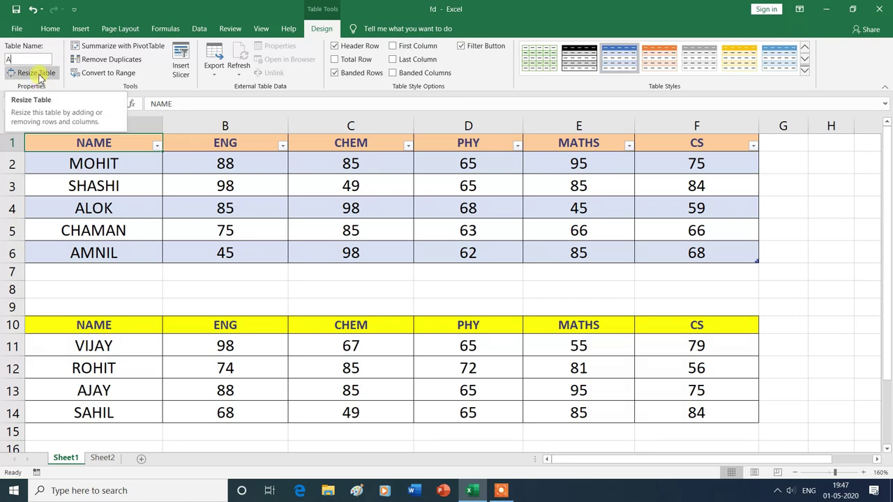
{"action": "left_click", "coordinate": [35, 72]}
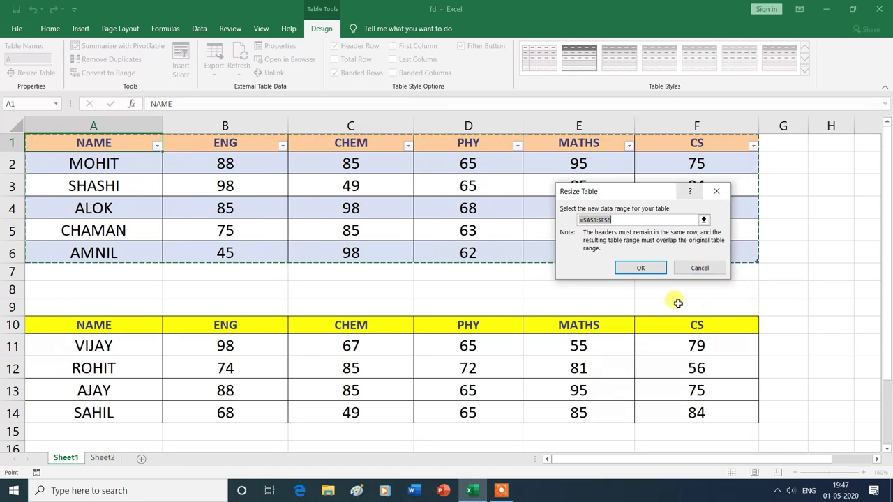
Step: Cancel the Resize Table dialog, keeping table A at A1:F6
{"action": "left_click", "coordinate": [701, 270]}
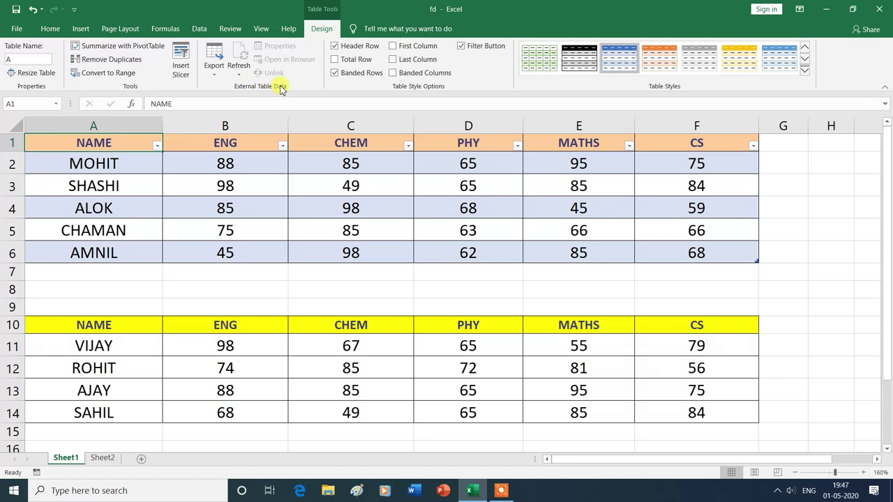
{"action": "left_click", "coordinate": [335, 46]}
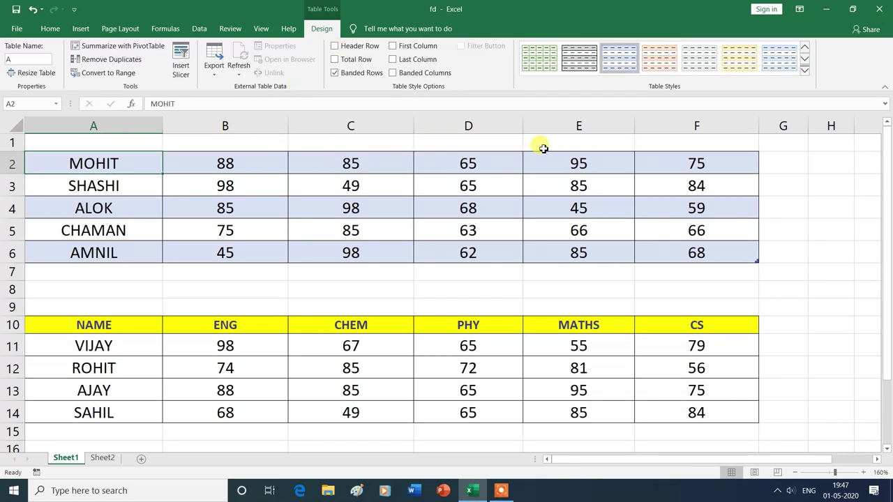
{"action": "left_click", "coordinate": [335, 47]}
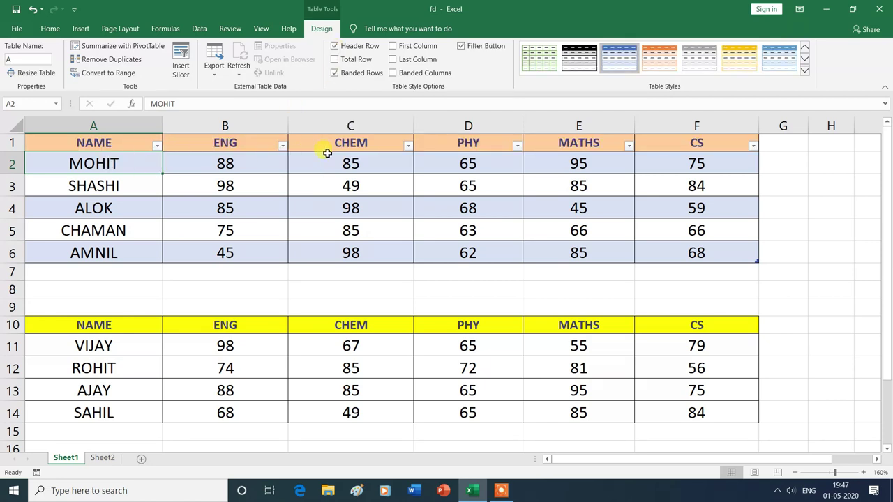
Step: Turn on the Total row, showing 352 under CS, and open the MATHS total list in E7
{"action": "left_click", "coordinate": [336, 61]}
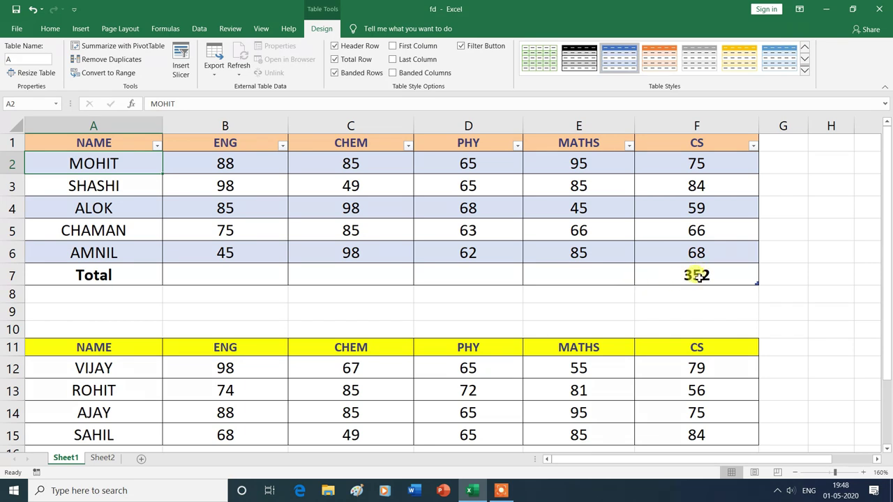
{"action": "left_click", "coordinate": [583, 275]}
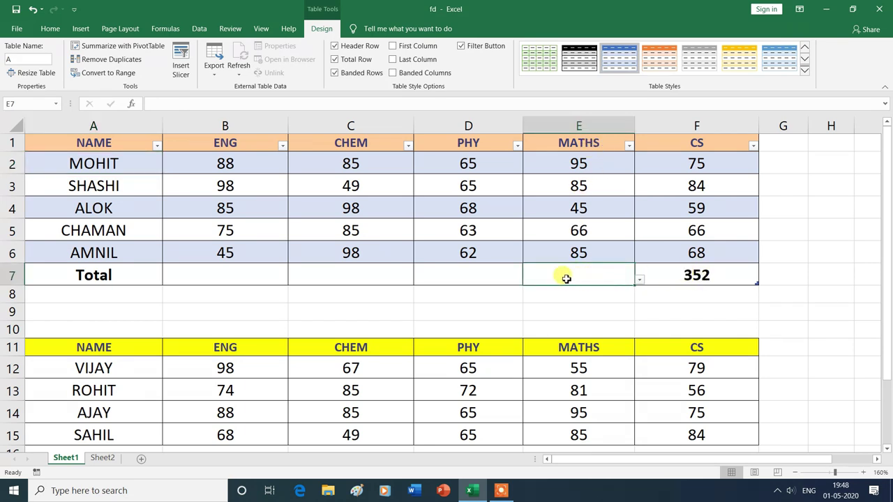
{"action": "left_click", "coordinate": [639, 279]}
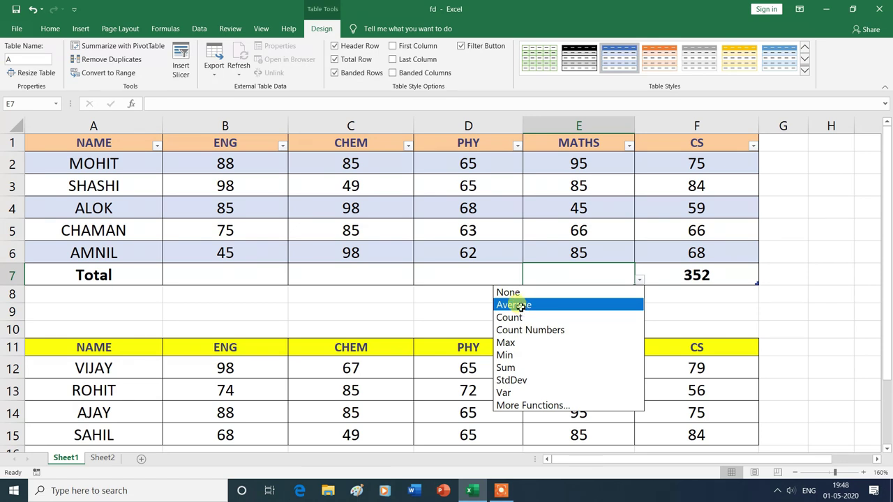
Step: Set the totals to MATHS Average (75.2), PHY Count (5), CHEM Max (98), ENG Min (45)
{"action": "left_click", "coordinate": [521, 306]}
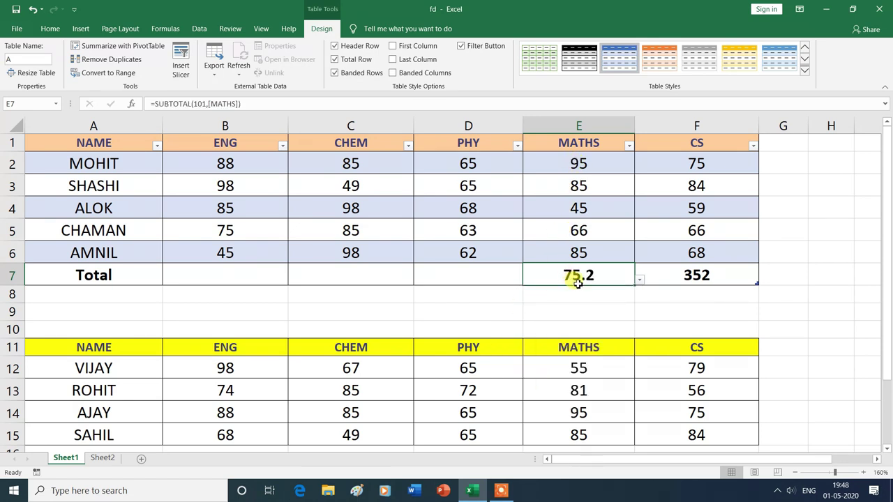
{"action": "left_click", "coordinate": [490, 279]}
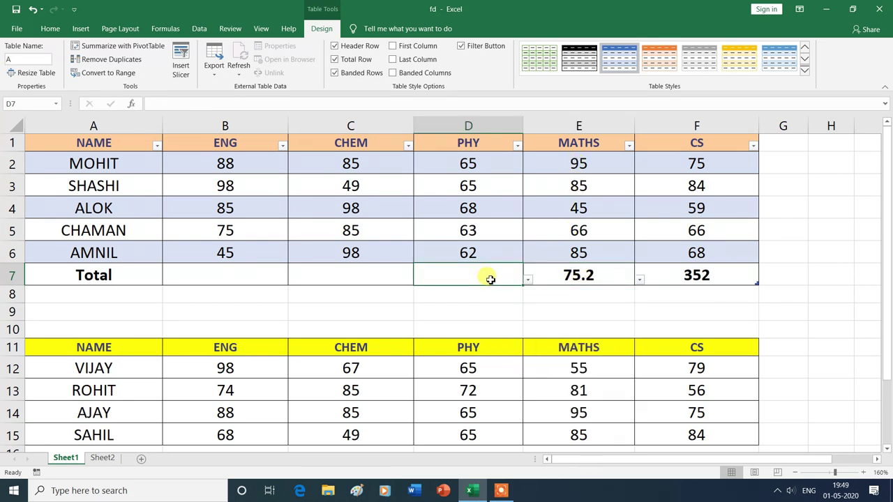
{"action": "left_click", "coordinate": [528, 282]}
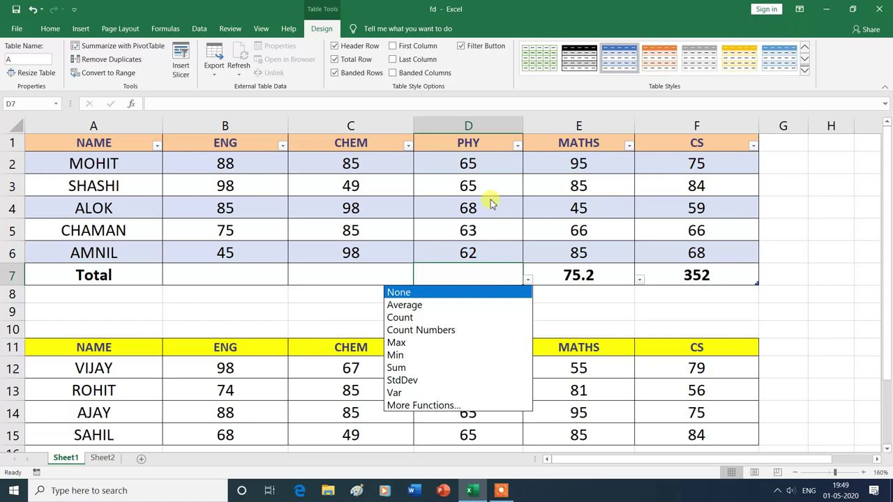
{"action": "left_click", "coordinate": [415, 330]}
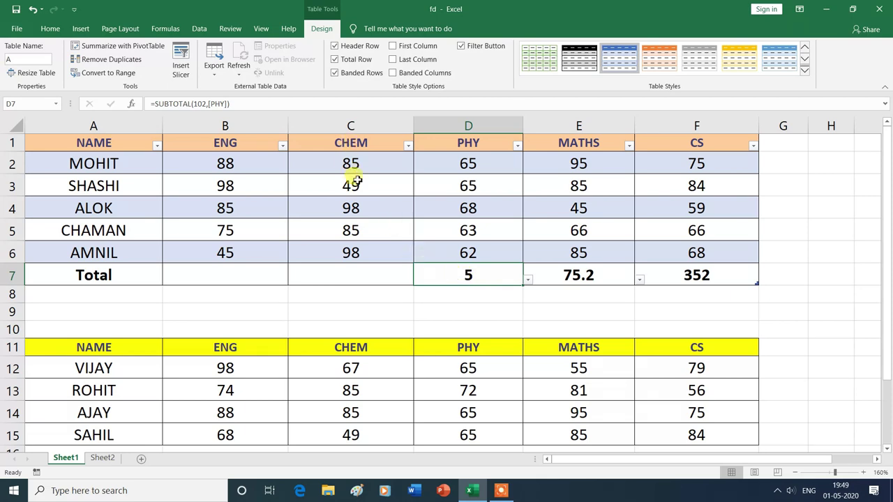
{"action": "left_click", "coordinate": [369, 275]}
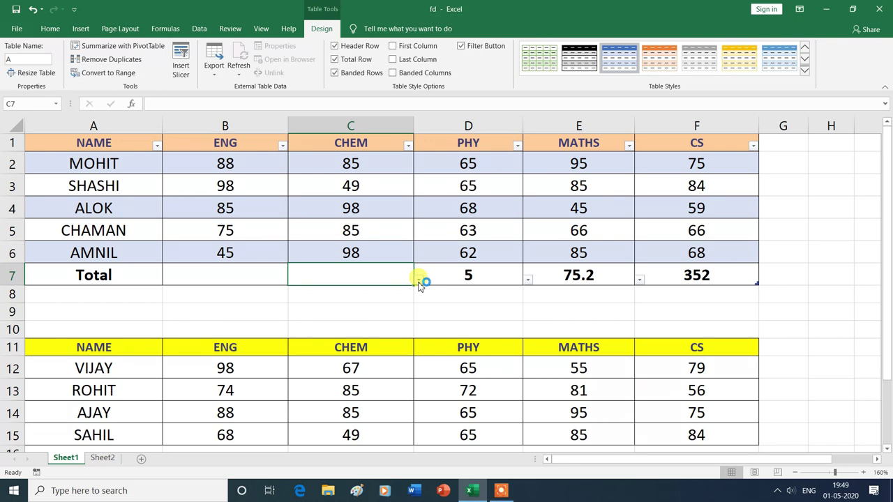
{"action": "left_click", "coordinate": [419, 281]}
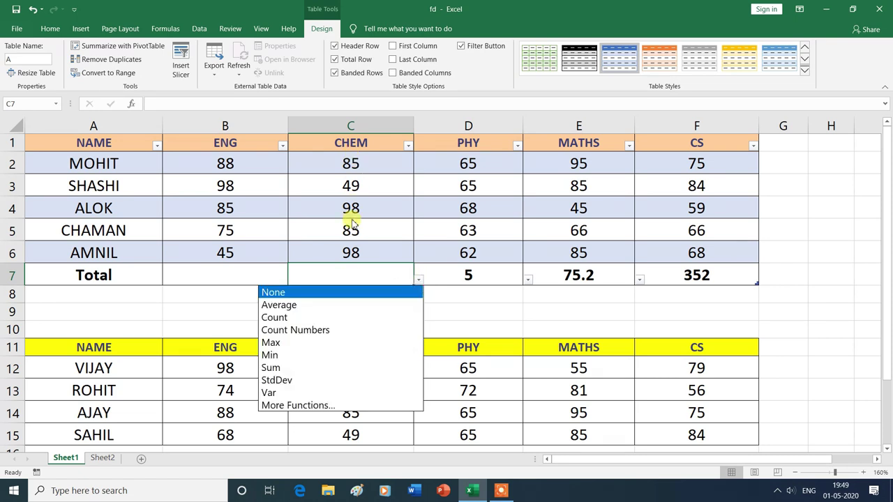
{"action": "left_click", "coordinate": [296, 346]}
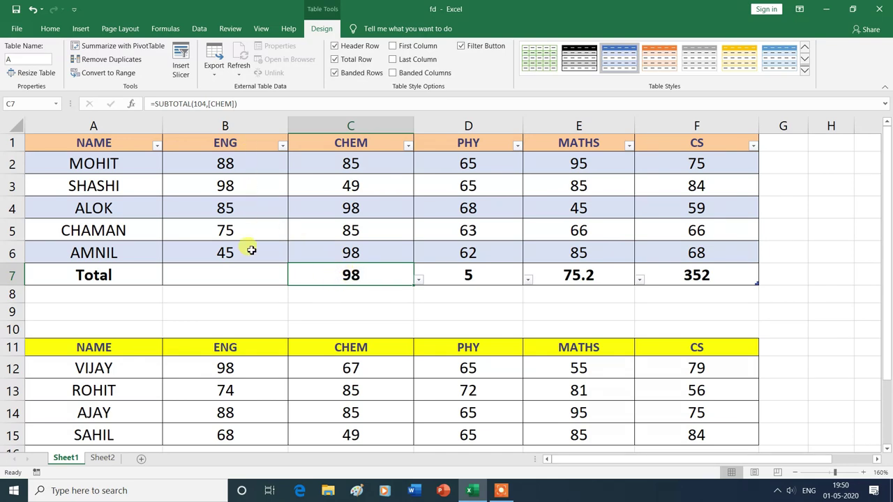
{"action": "left_click", "coordinate": [233, 274]}
{"action": "left_click", "coordinate": [294, 280]}
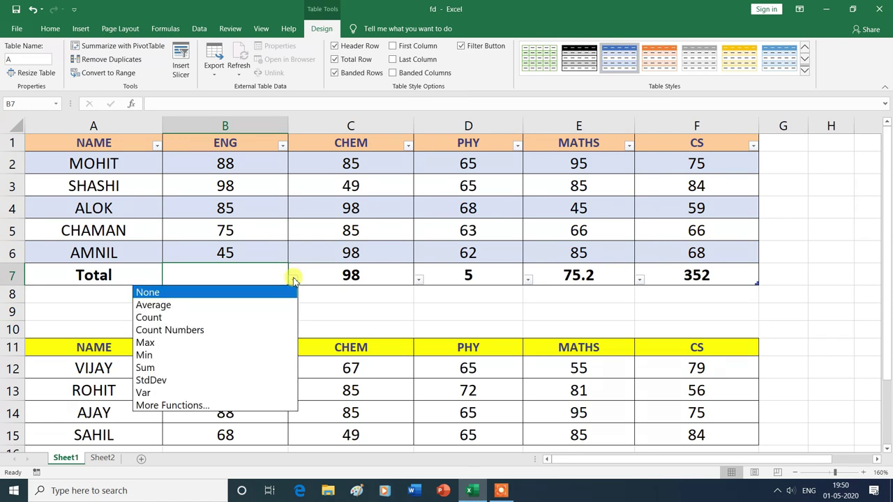
{"action": "left_click", "coordinate": [155, 358]}
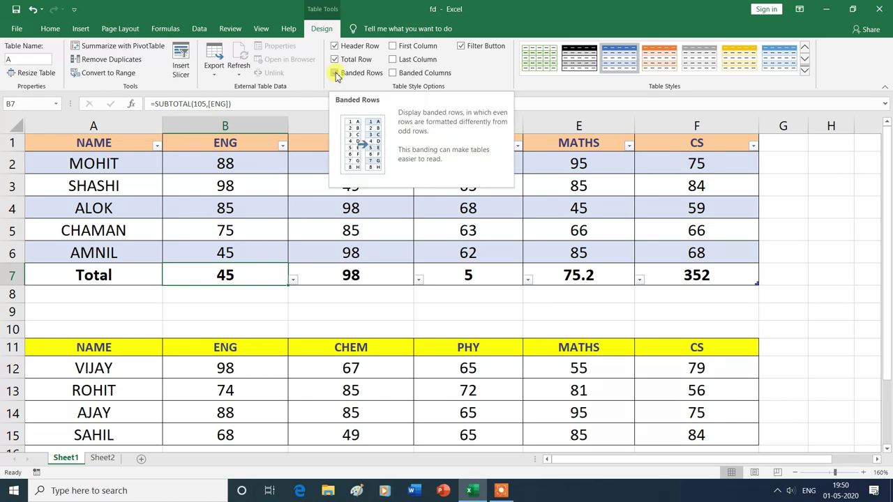
Step: Turn off Banded Rows, and try bold First Column and Last Column before reverting them
{"action": "left_click", "coordinate": [335, 73]}
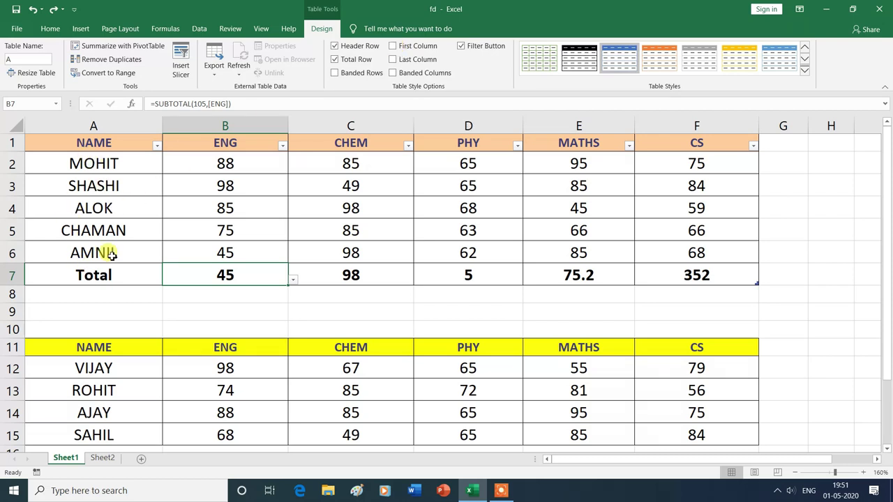
{"action": "left_click", "coordinate": [393, 46]}
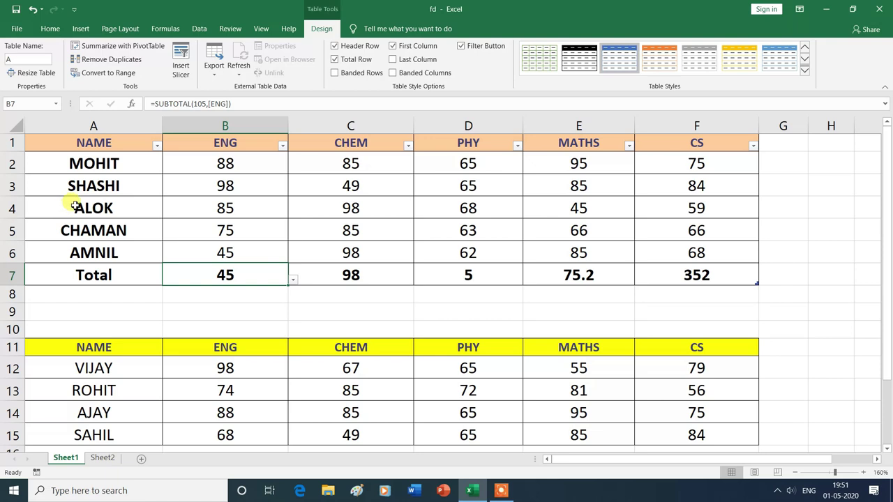
{"action": "left_click", "coordinate": [393, 59]}
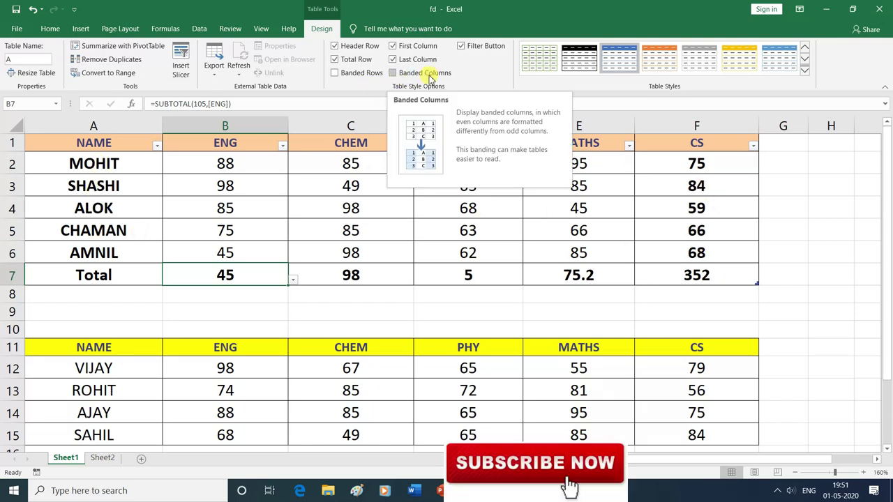
{"action": "left_click", "coordinate": [392, 59]}
{"action": "left_click", "coordinate": [393, 46]}
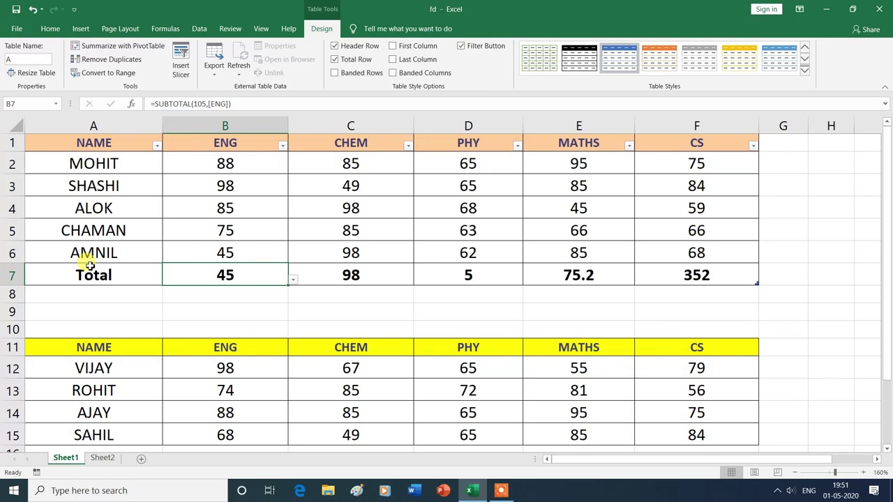
Step: Try Banded Columns and the filter buttons, keeping the filter arrows, and restore Banded Rows
{"action": "left_click", "coordinate": [394, 73]}
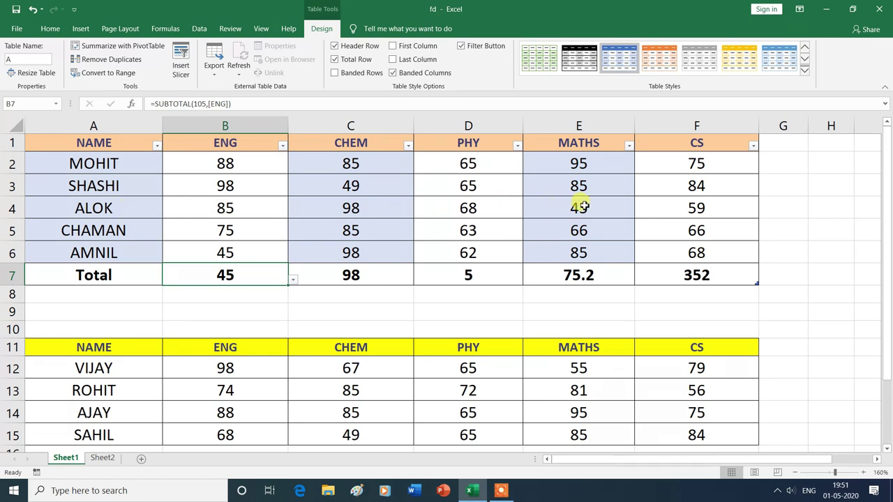
{"action": "left_click", "coordinate": [394, 73]}
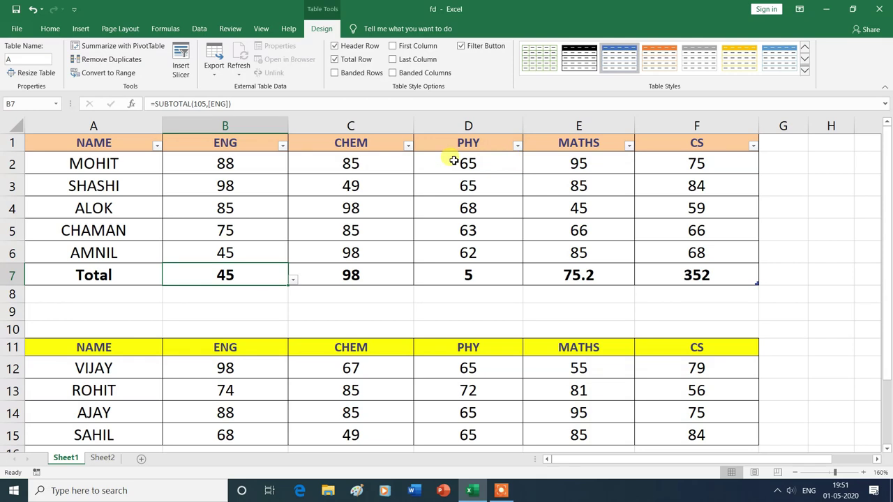
{"action": "left_click", "coordinate": [461, 47]}
{"action": "left_click", "coordinate": [461, 47]}
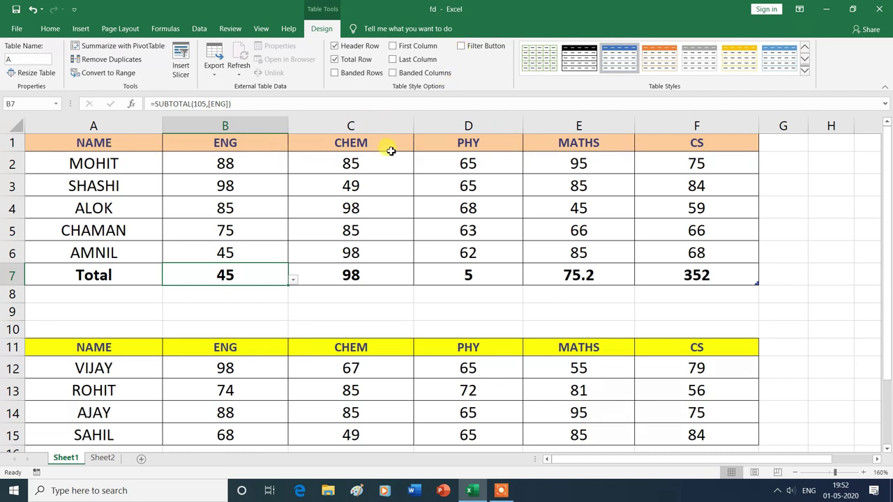
{"action": "left_click", "coordinate": [462, 46]}
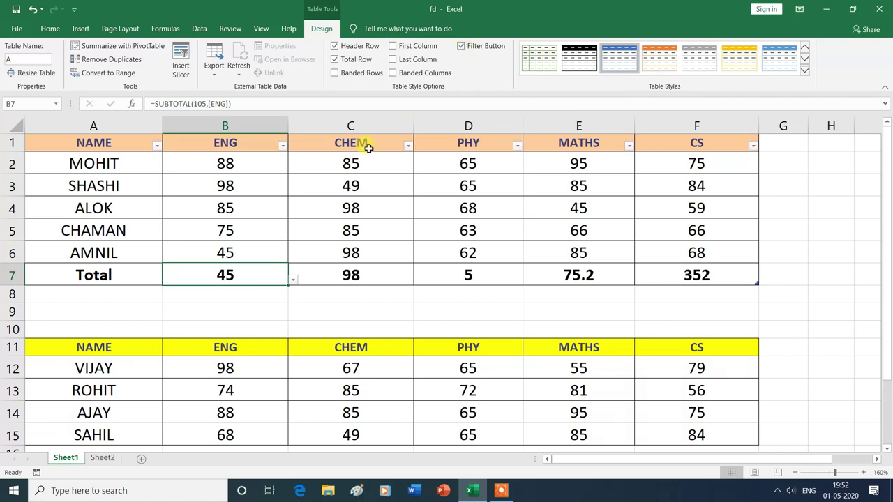
{"action": "key", "text": "ctrl+Home"}
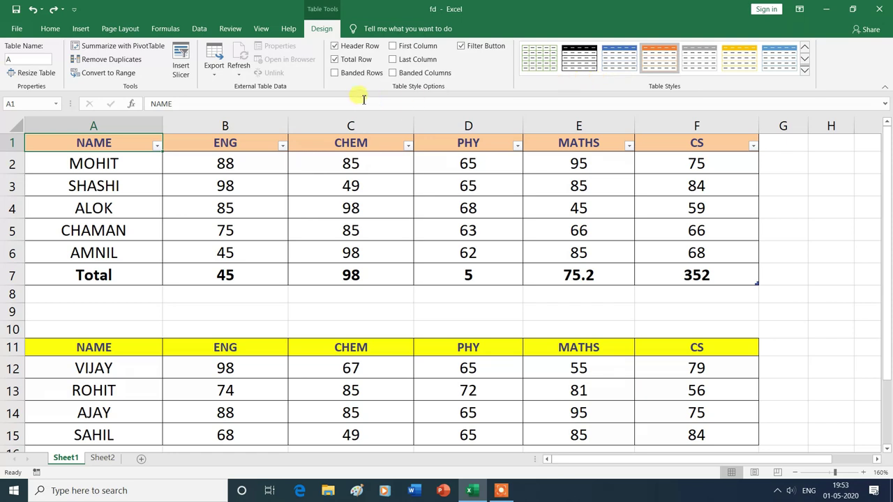
{"action": "left_click", "coordinate": [336, 75]}
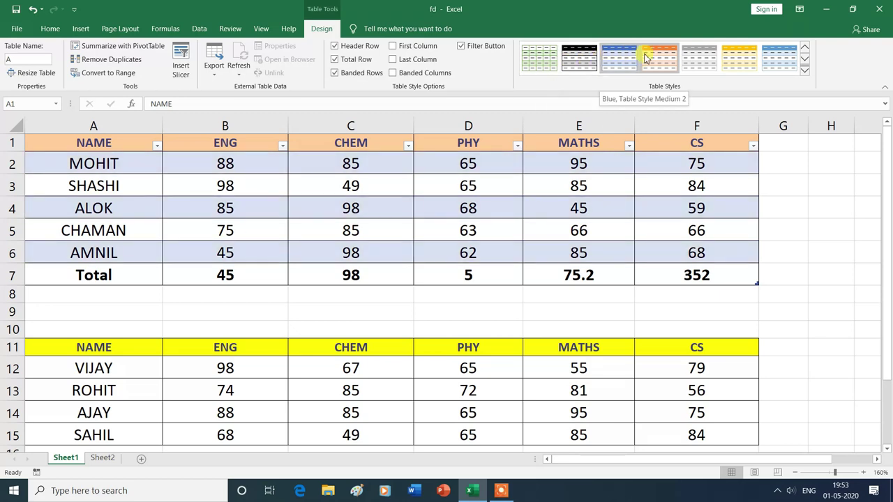
Step: Apply the green Table Style Medium 7 to table A, then deselect it
{"action": "left_click", "coordinate": [666, 58]}
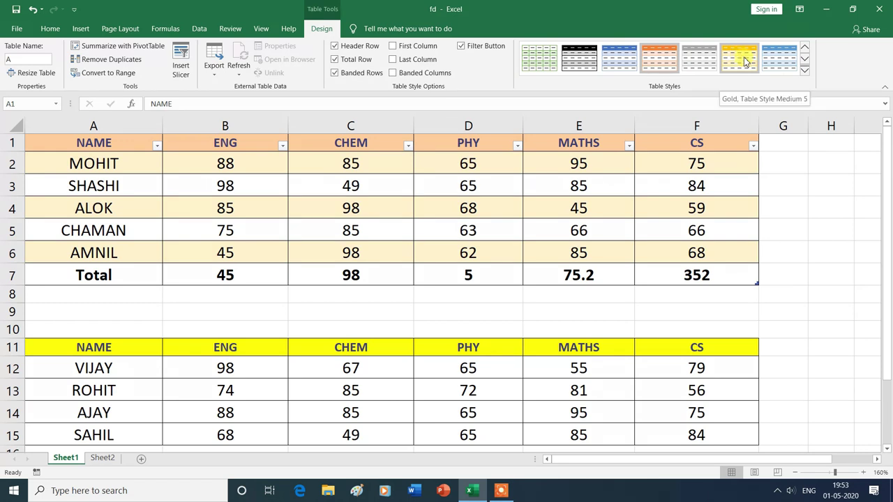
{"action": "left_click", "coordinate": [806, 72]}
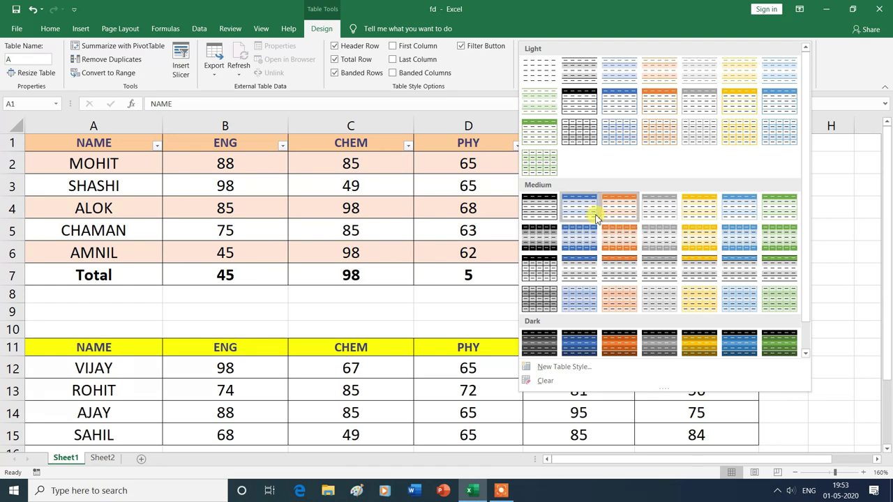
{"action": "left_click", "coordinate": [784, 212]}
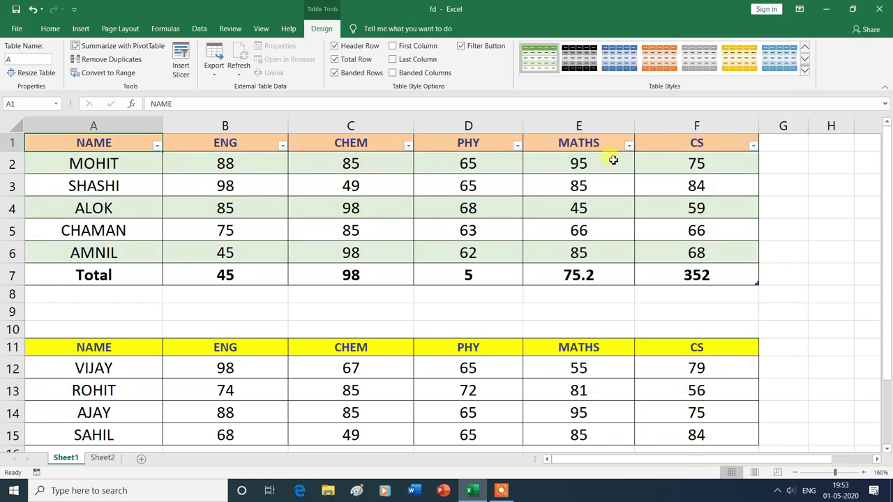
{"action": "left_click", "coordinate": [830, 367]}
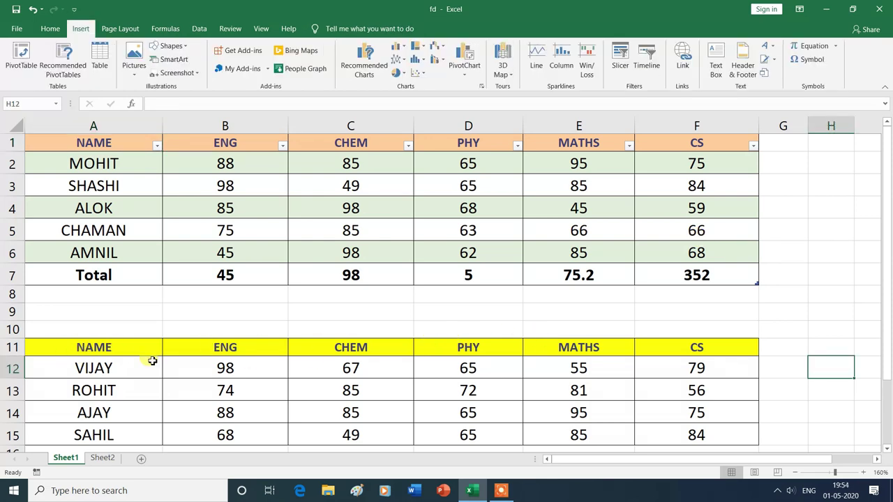
Step: Convert the range A11:F15 into table Table2 with a header row and filter buttons
{"action": "left_click_drag", "start_coordinate": [57, 346], "coordinate": [300, 434]}
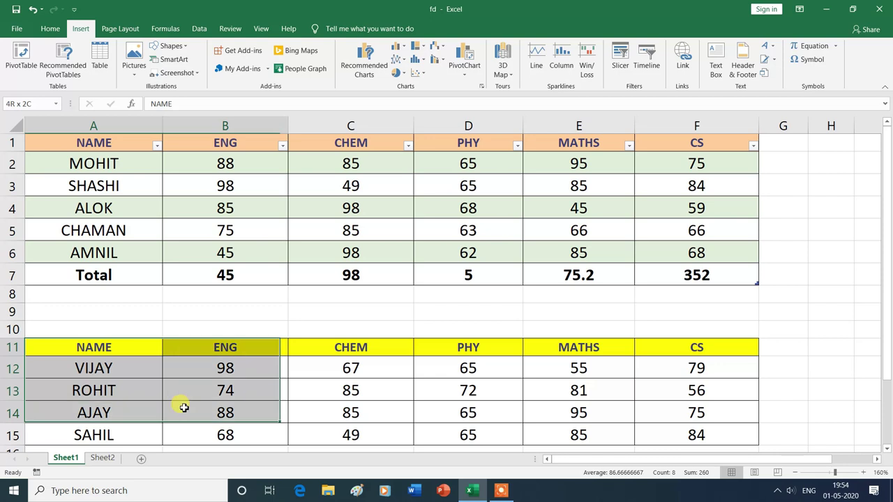
{"action": "left_click_drag", "start_coordinate": [300, 433], "coordinate": [682, 423]}
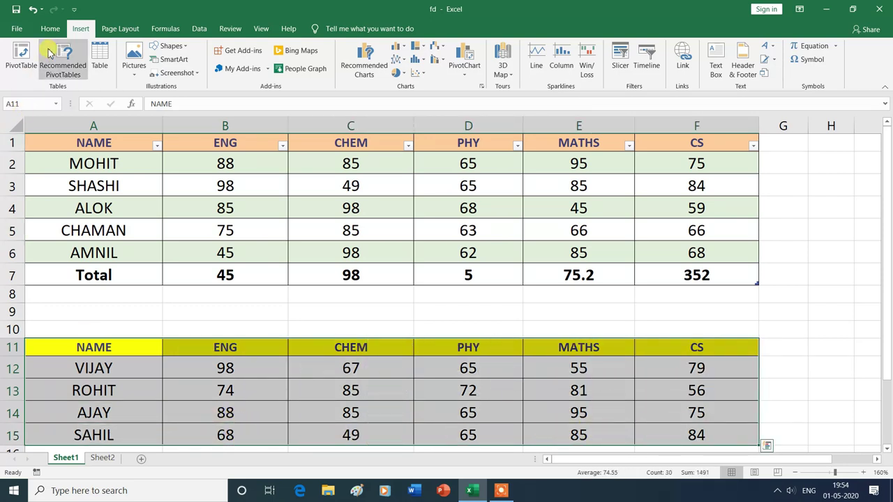
{"action": "left_click", "coordinate": [99, 55]}
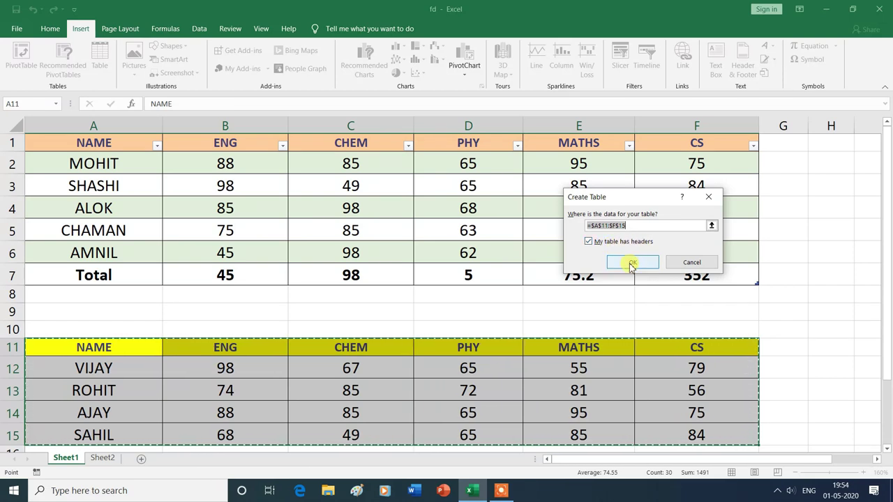
{"action": "left_click", "coordinate": [631, 265]}
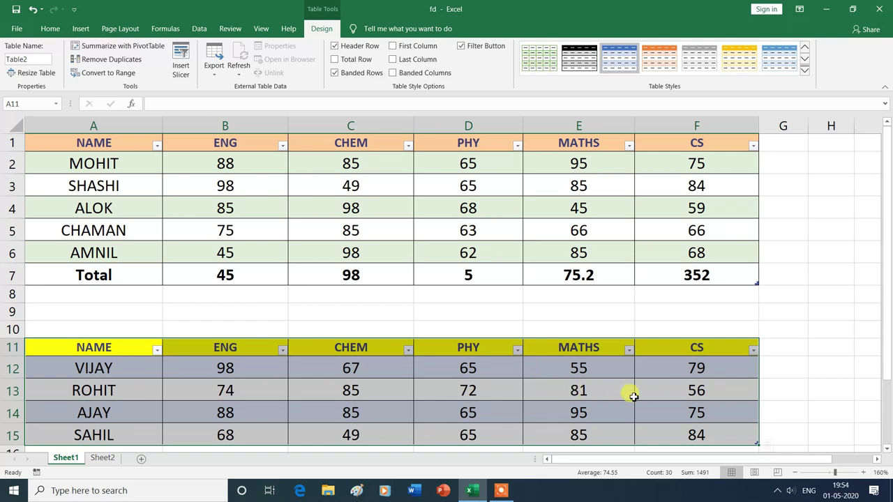
{"action": "left_click", "coordinate": [777, 416]}
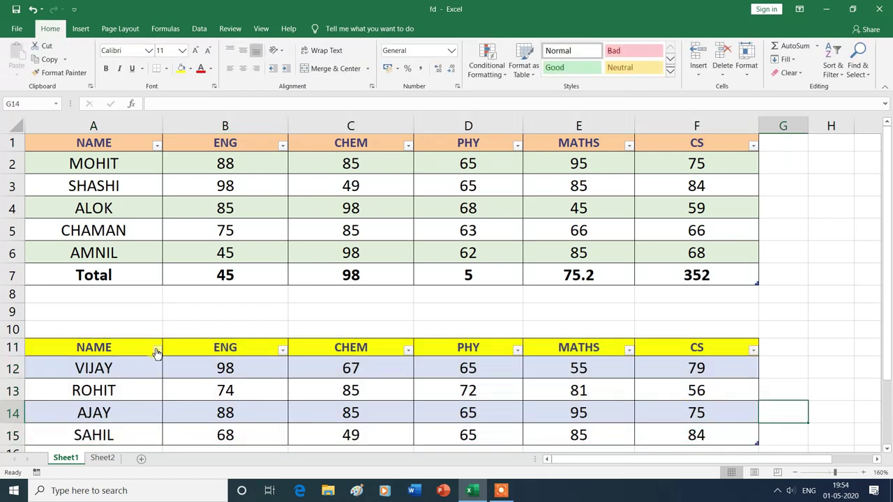